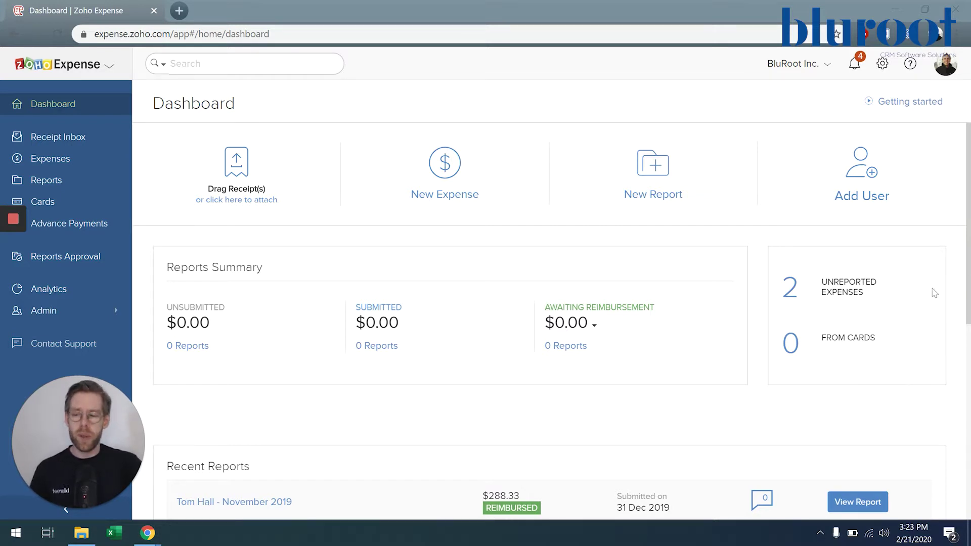
Open the $62.60 MUCHO BURRITO receipt from the Receipt Inbox as an editable expense
click(52, 147)
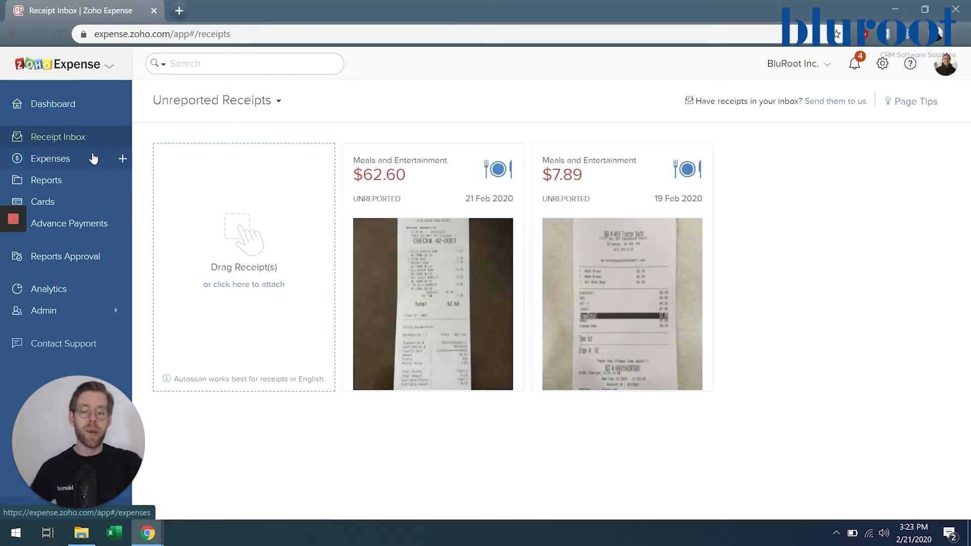
mouse_move(535, 302)
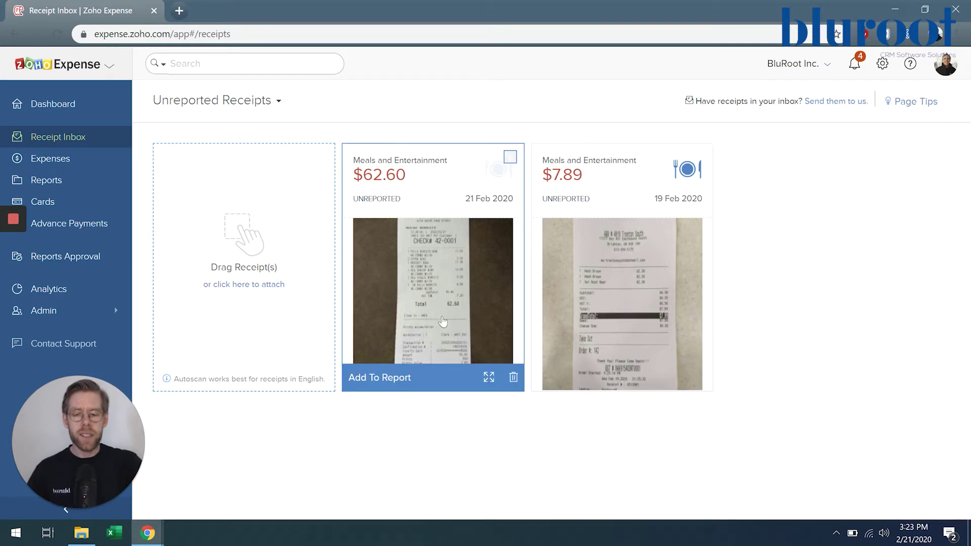
mouse_move(464, 289)
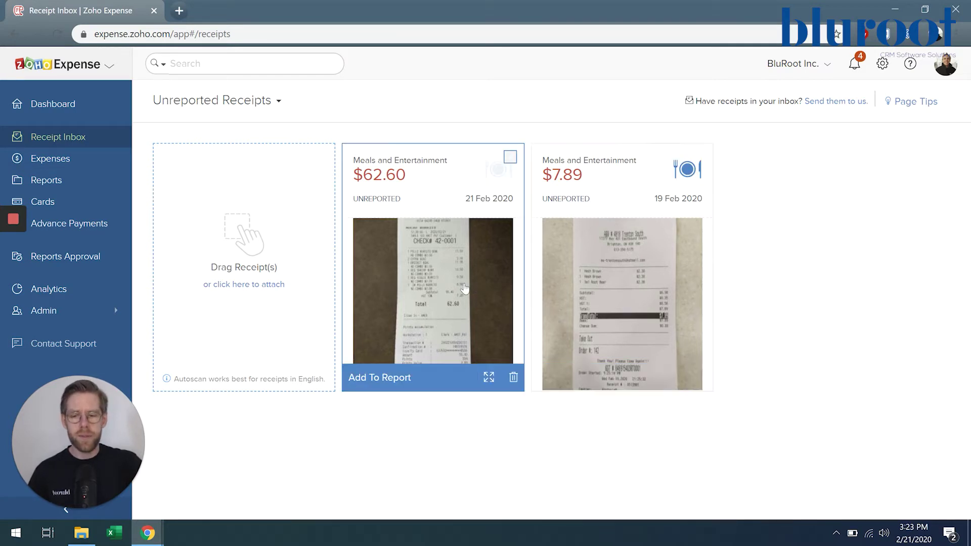
click(437, 273)
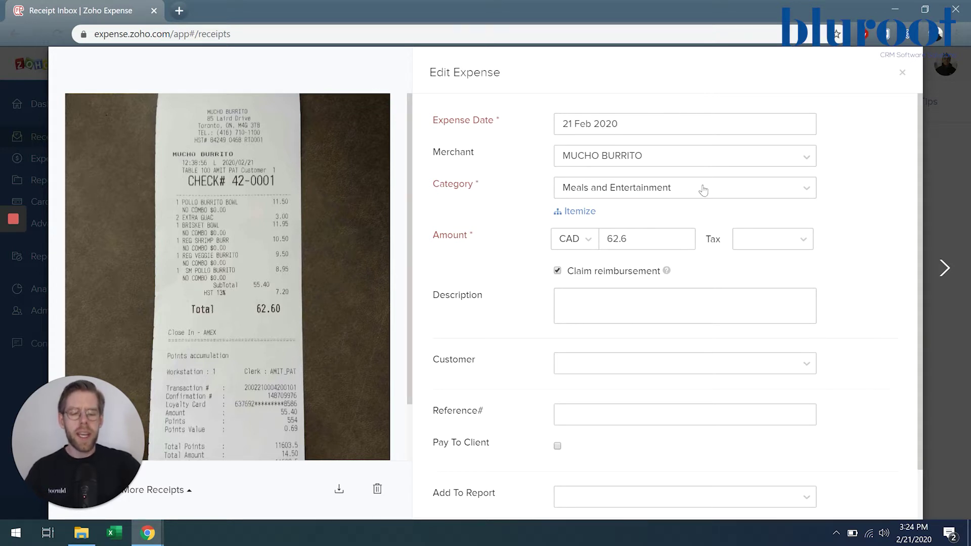
click(807, 191)
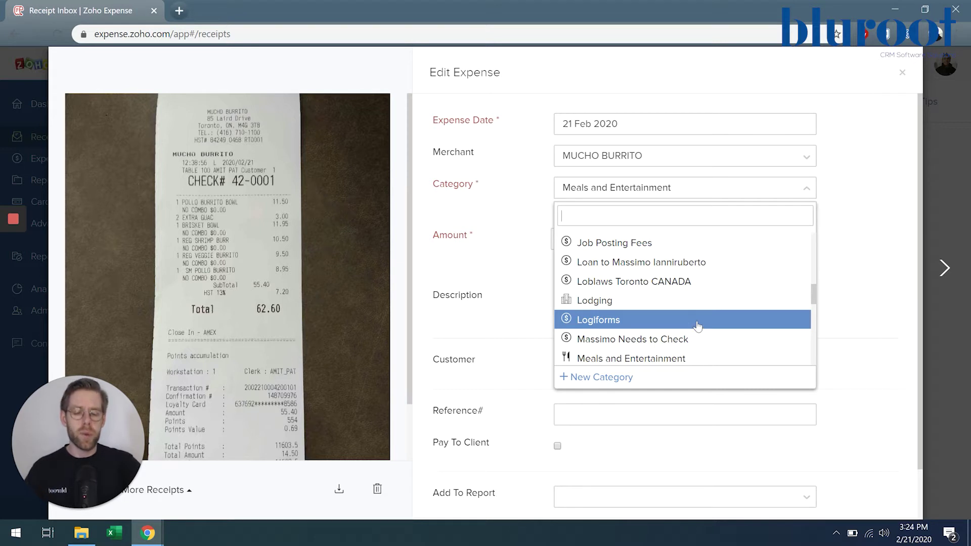
click(684, 363)
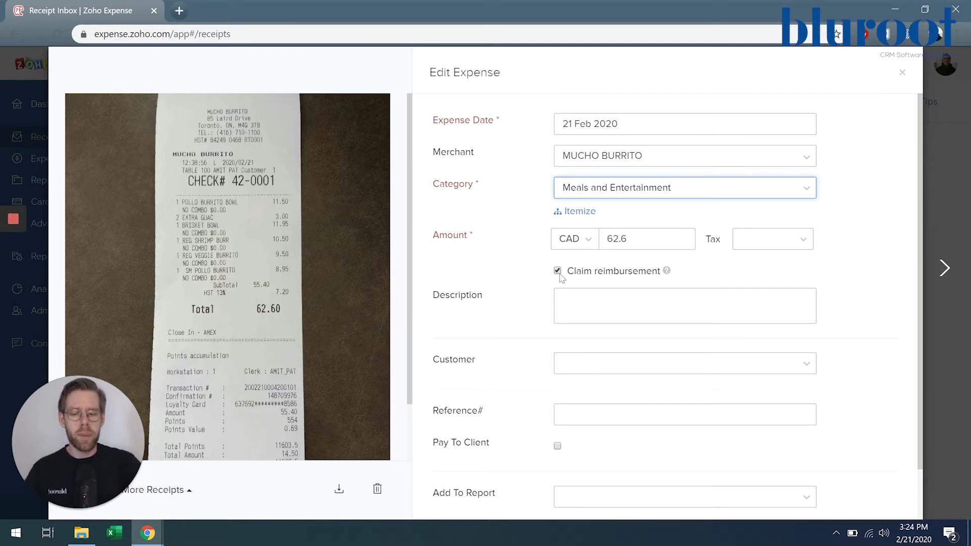
Enter 'Company Dinner' as the MUCHO BURRITO expense's description
click(576, 307)
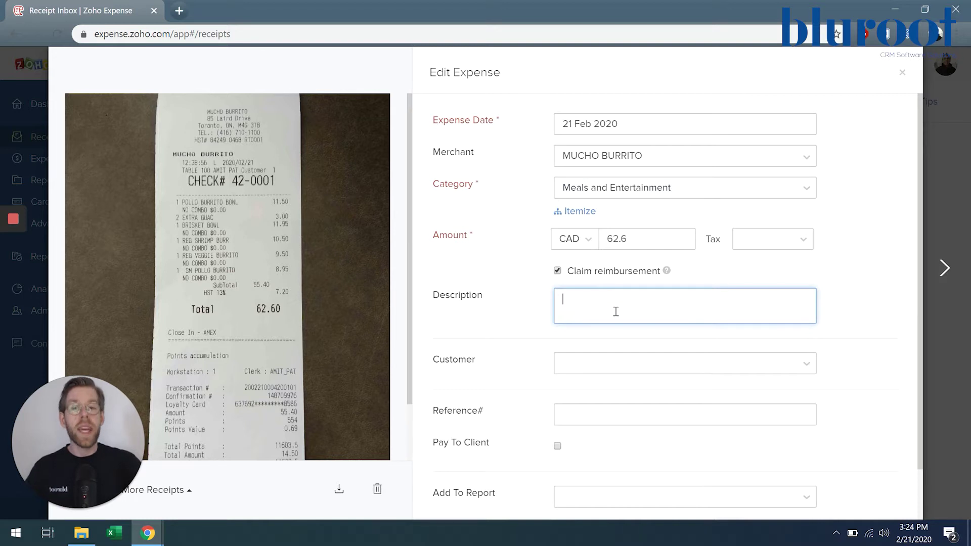
text(Company )
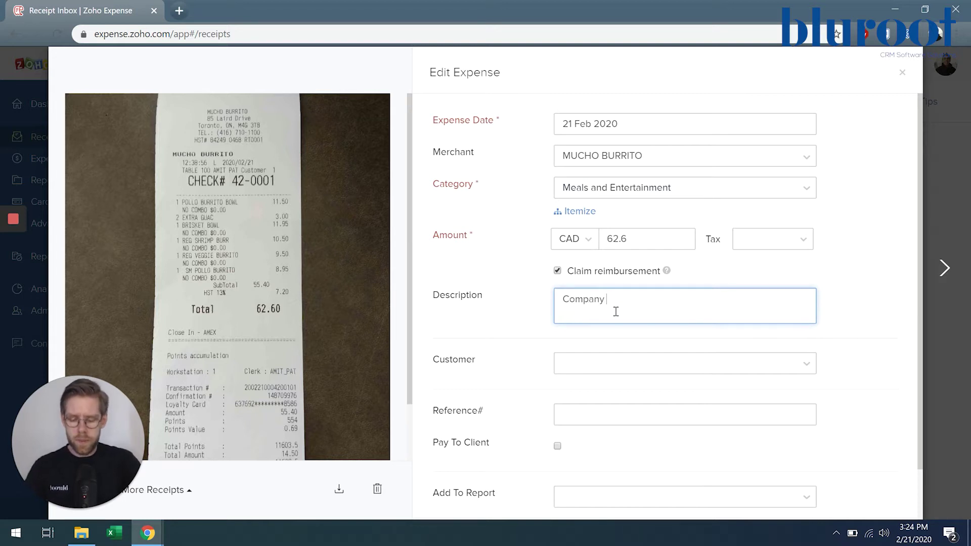
text(Dinner)
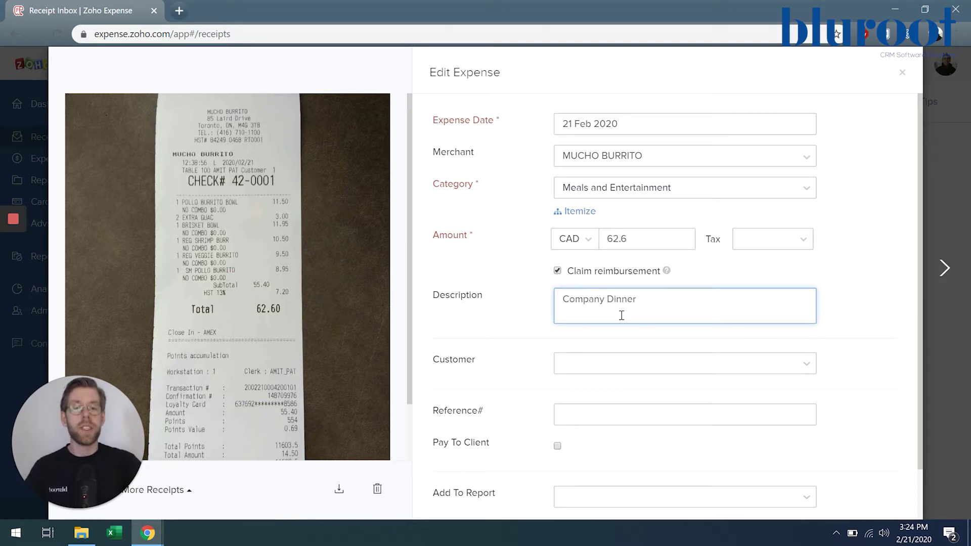
scroll(611, 344, down, 1)
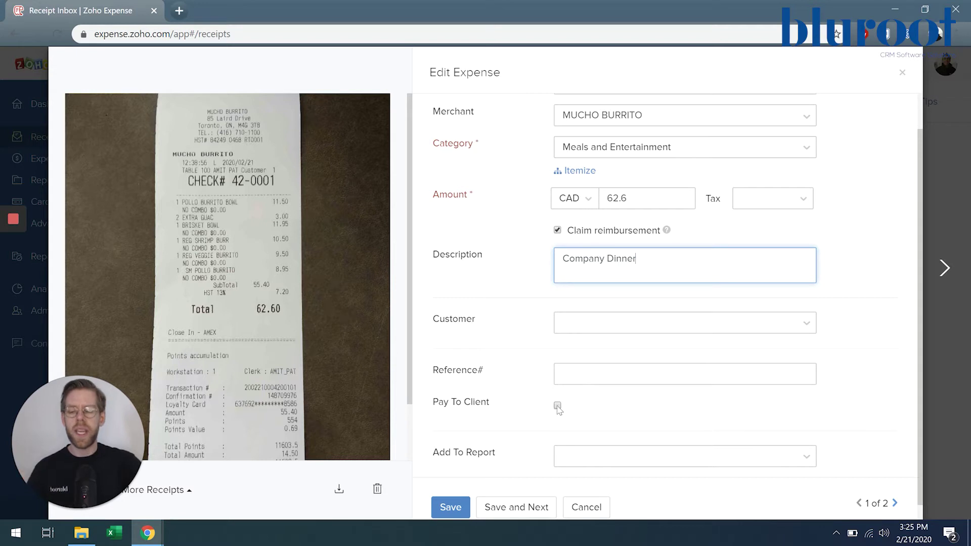
scroll(576, 411, down, 1)
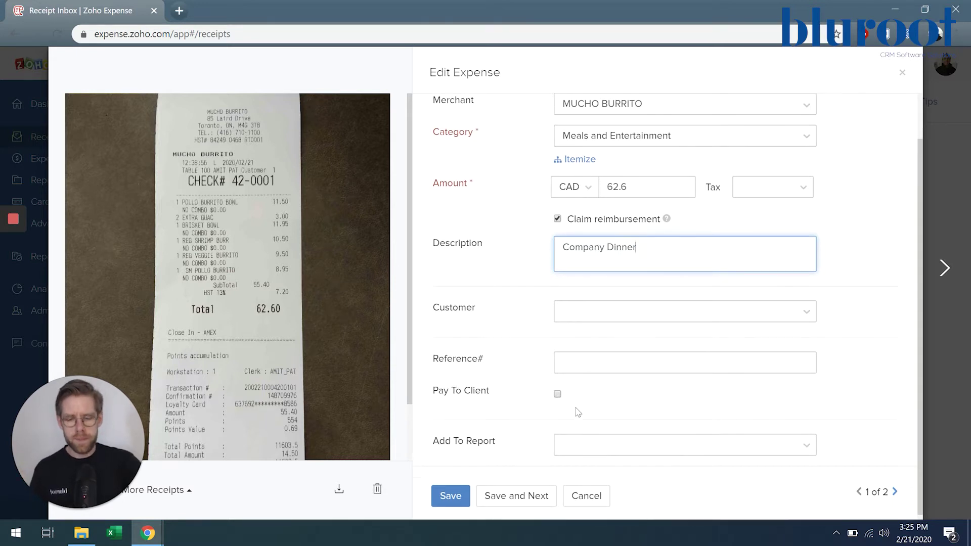
Create a new report with business purpose 'Company Dinner' and attach the expense to it
click(790, 445)
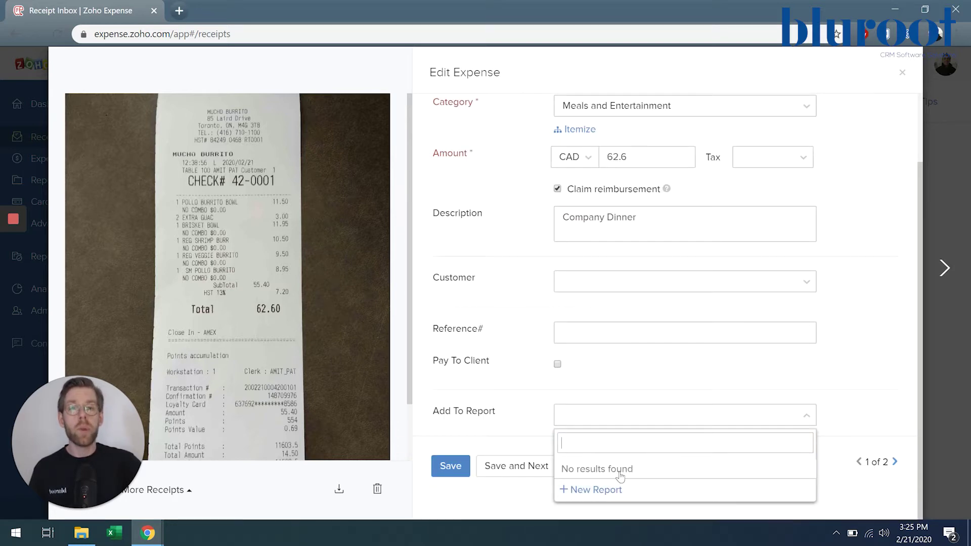
click(599, 490)
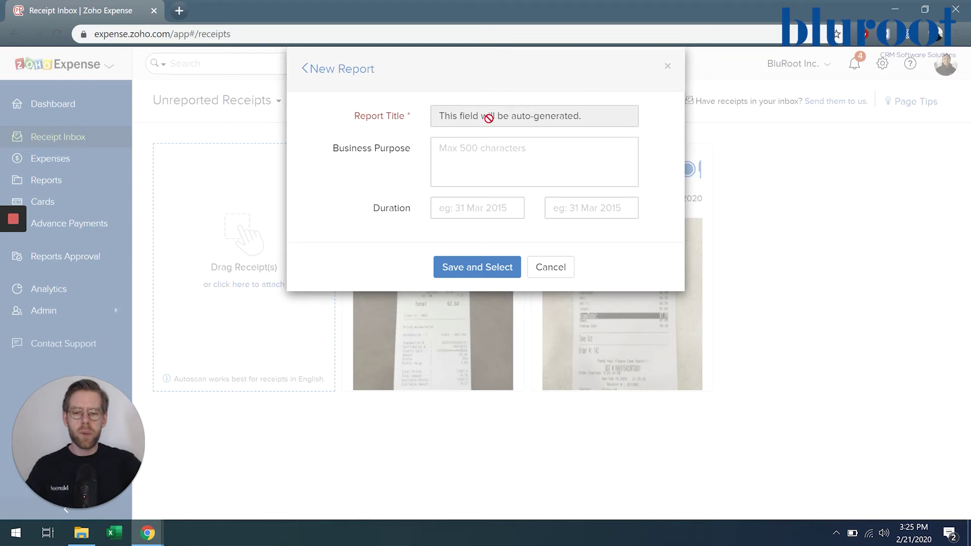
click(498, 165)
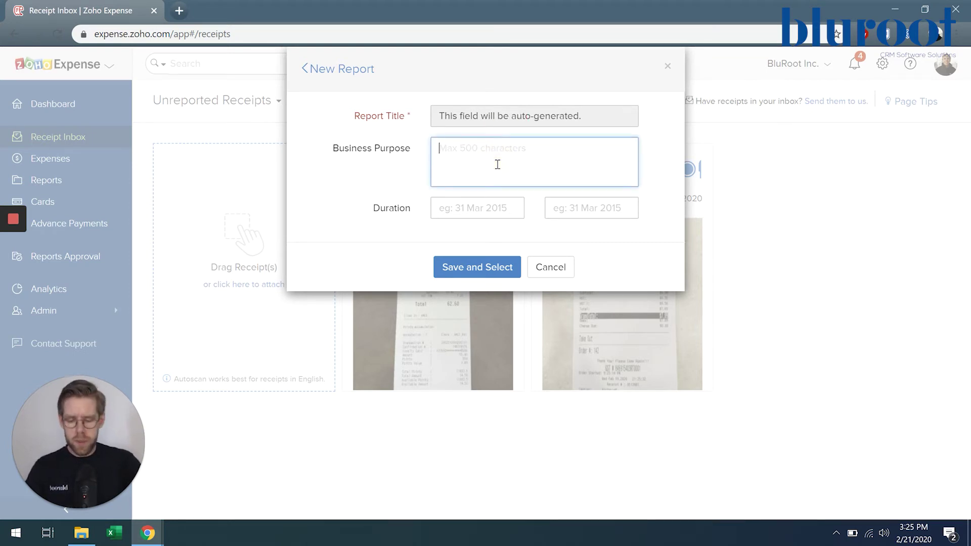
text(B)
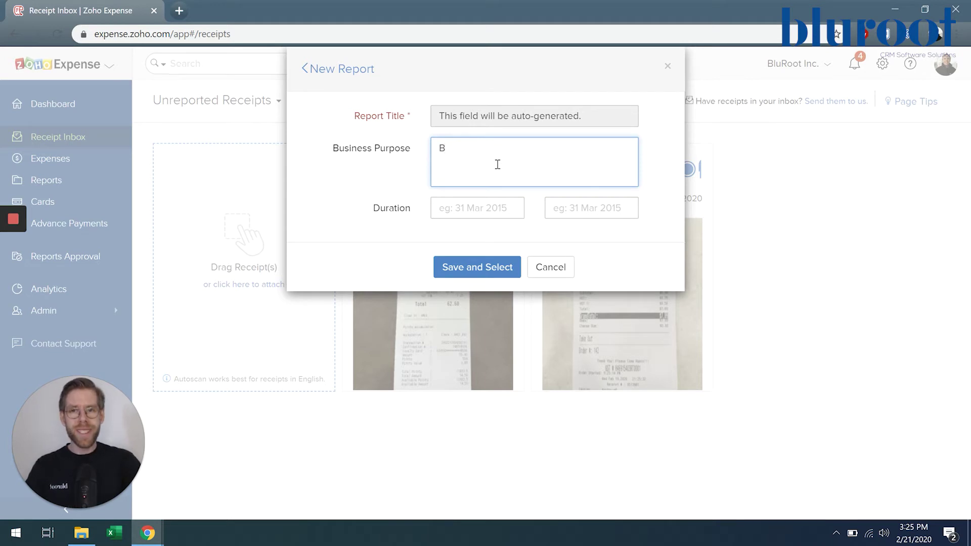
key(BackSpace)
text(Co)
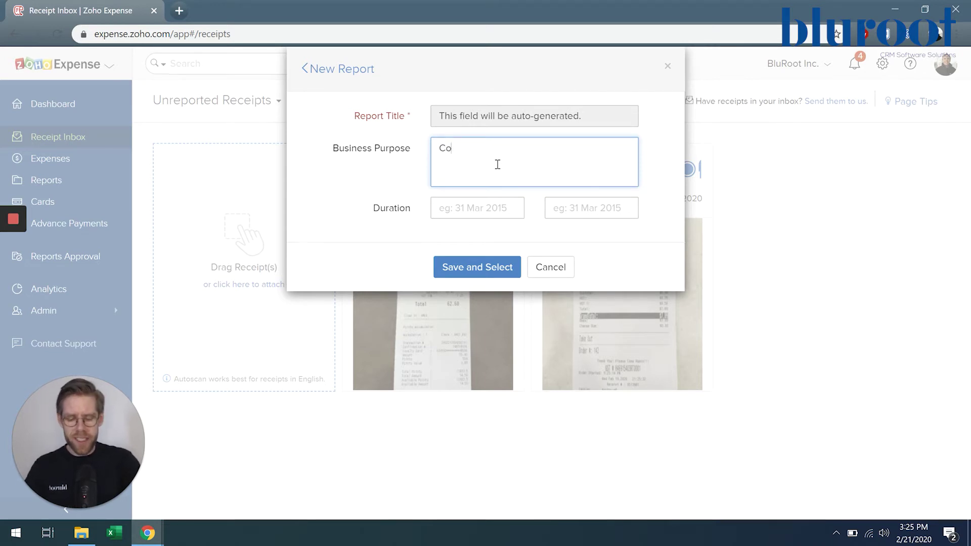
text(mpany Dinner)
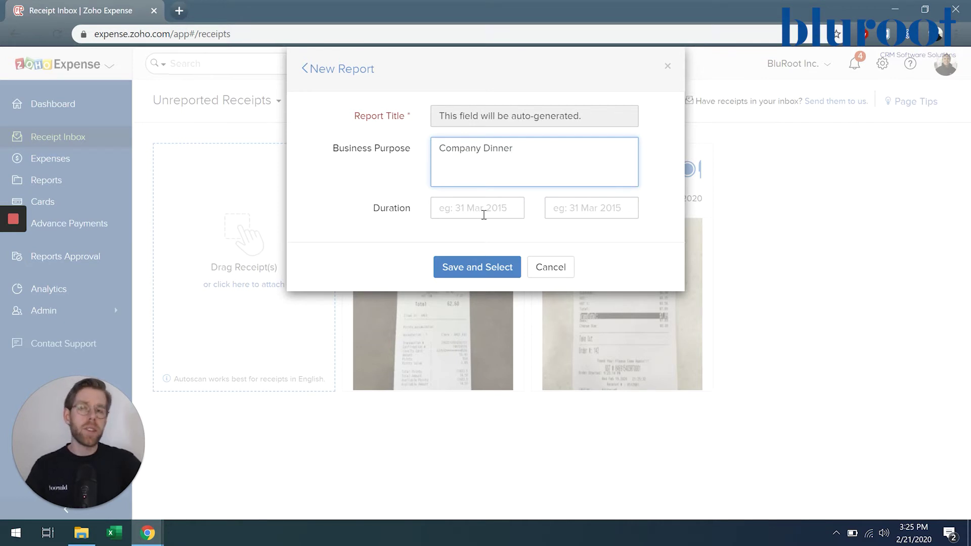
click(483, 271)
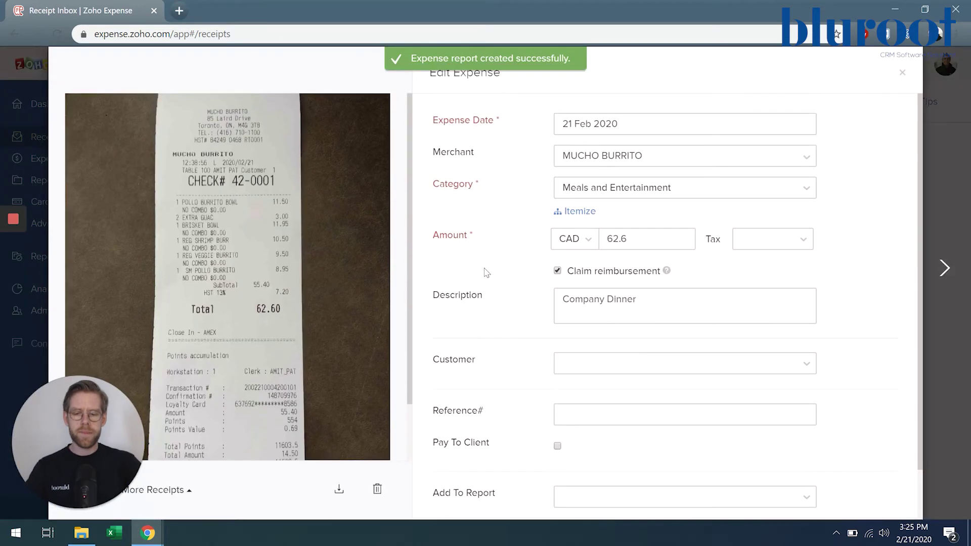
Save the MUCHO BURRITO expense, then close the next A&W expense without saving
scroll(632, 381, down, 1)
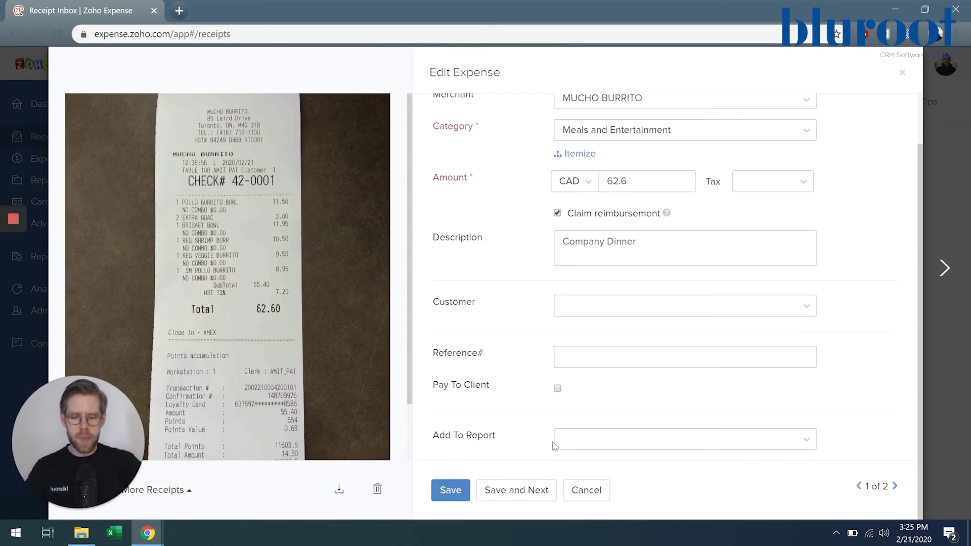
click(525, 491)
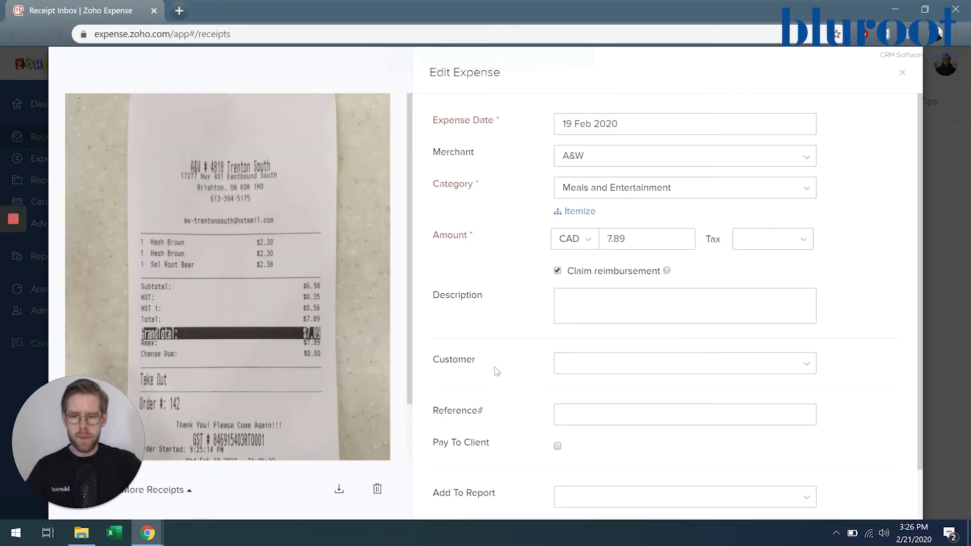
scroll(497, 371, down, 1)
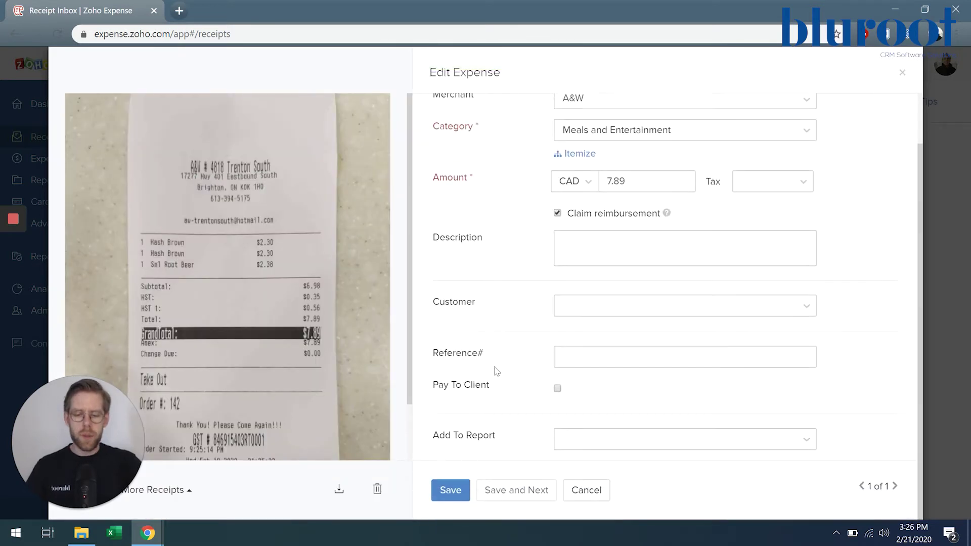
click(524, 492)
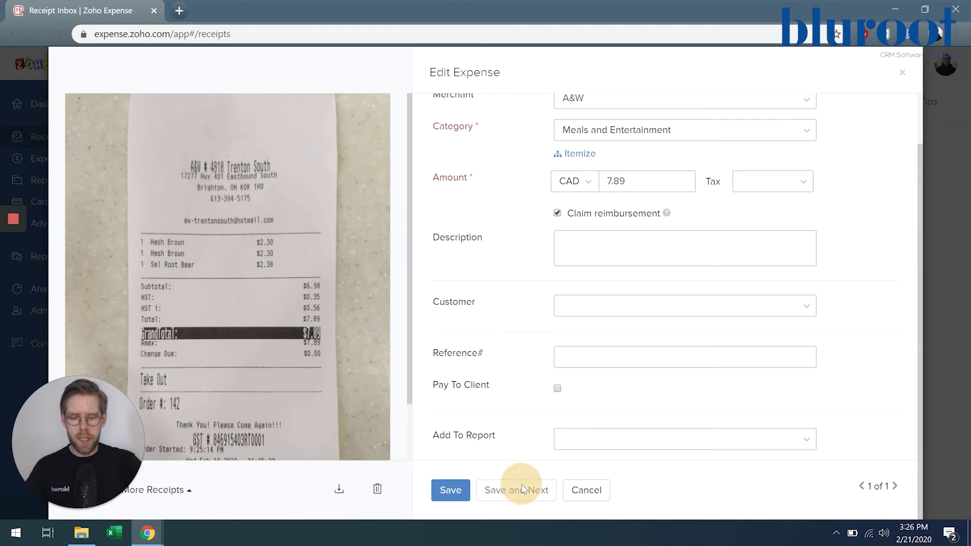
click(587, 490)
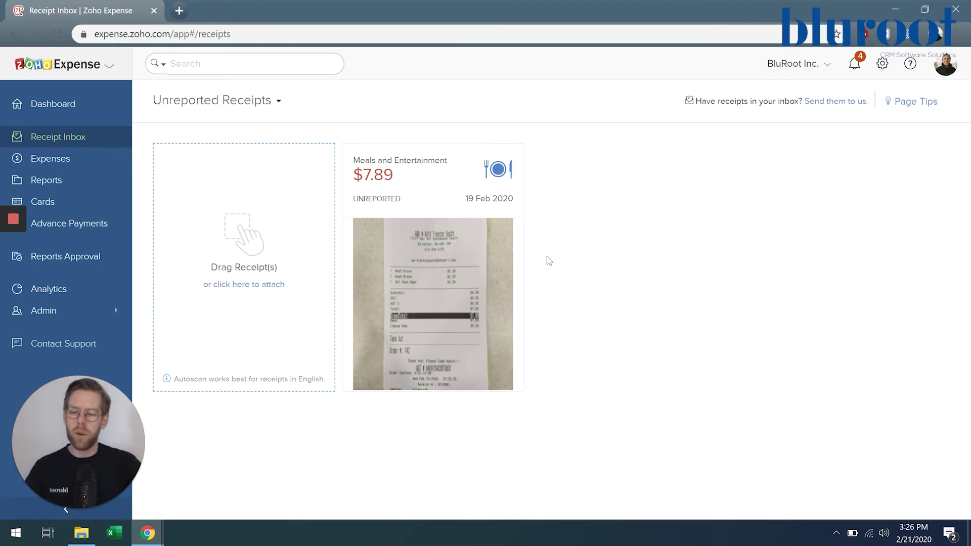
Open the $62.60 MUCHO BURRITO expense from the Expenses list
click(67, 161)
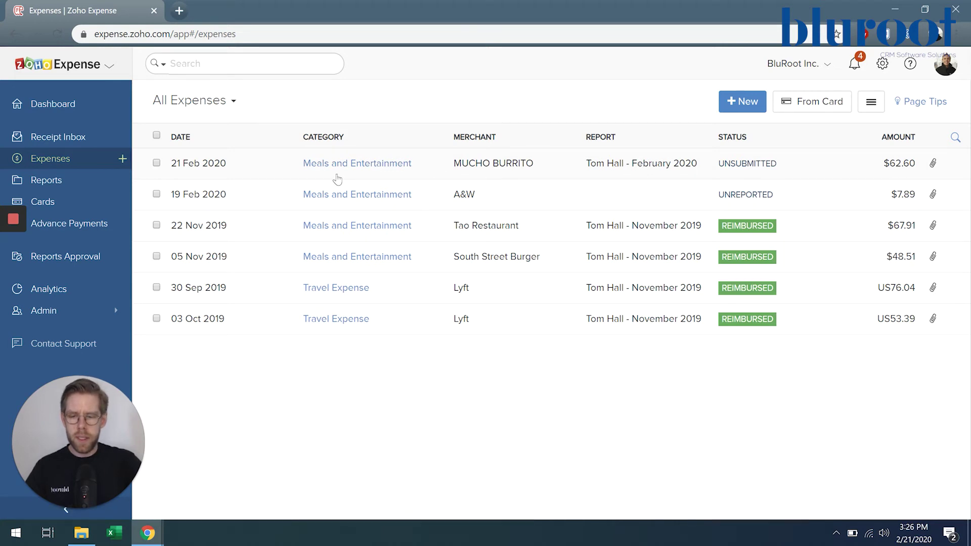
click(441, 163)
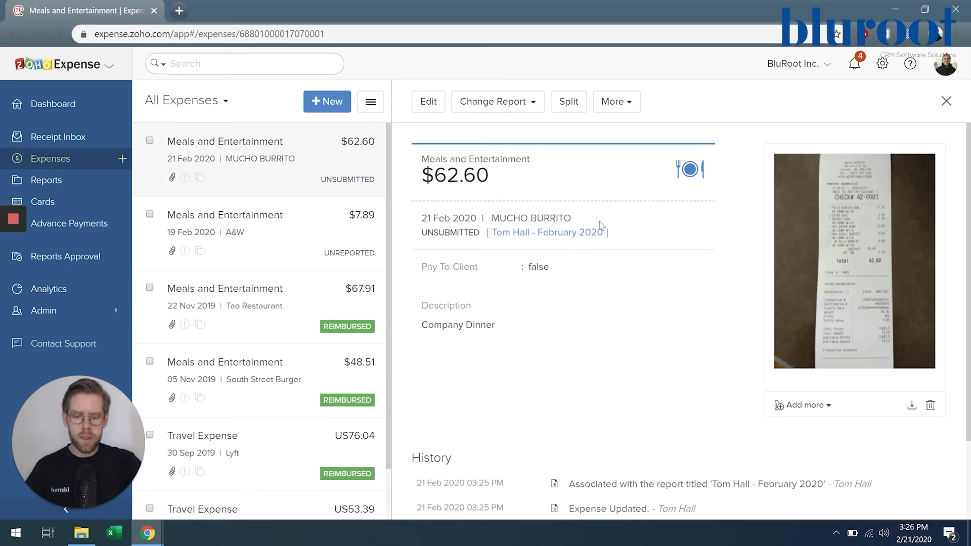
Open the draft February 2020 report from the Reports list
click(55, 181)
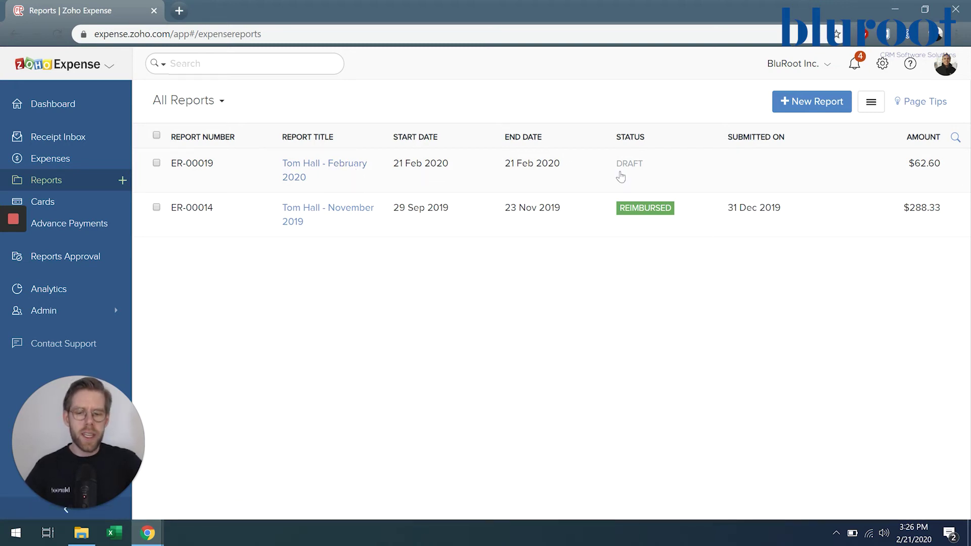
click(331, 167)
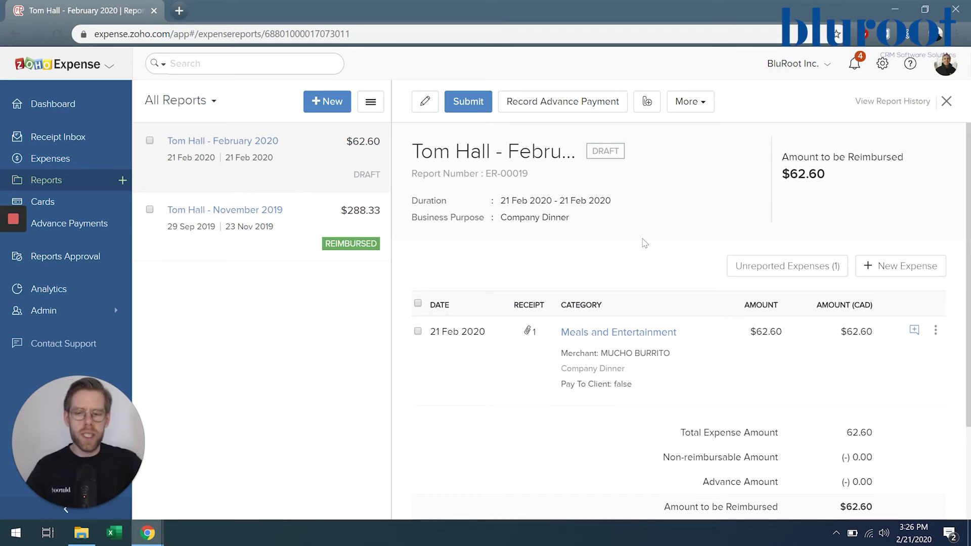
scroll(750, 413, down, 2)
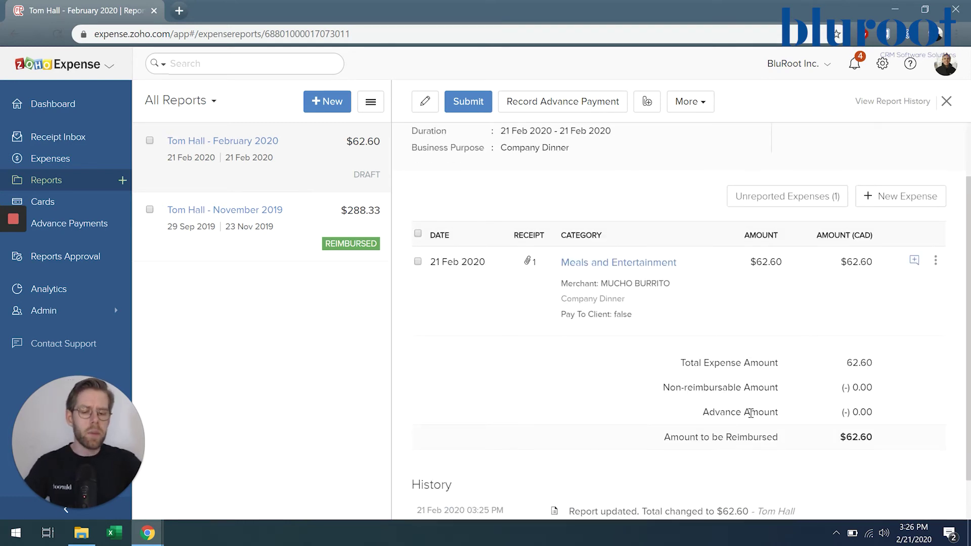
scroll(750, 413, up, 2)
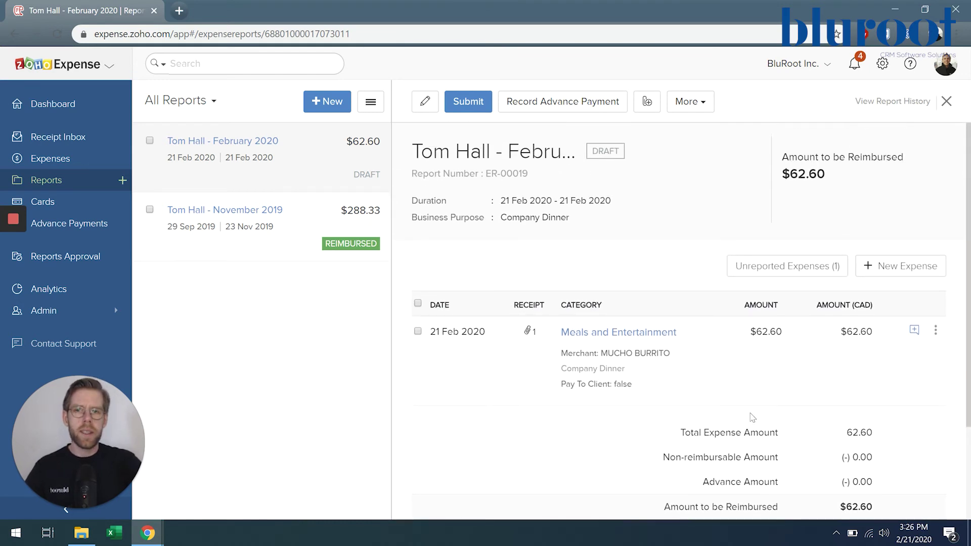
right_click(750, 413)
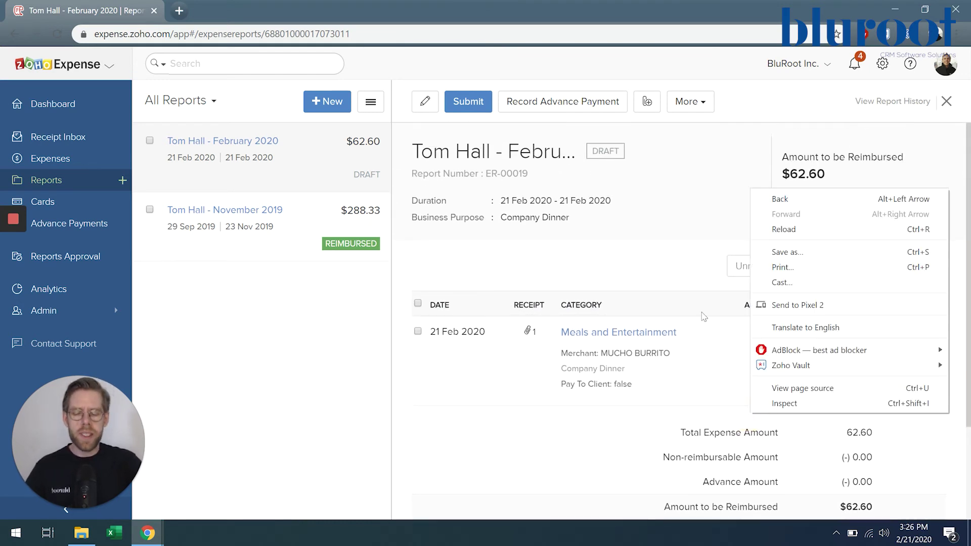
click(658, 263)
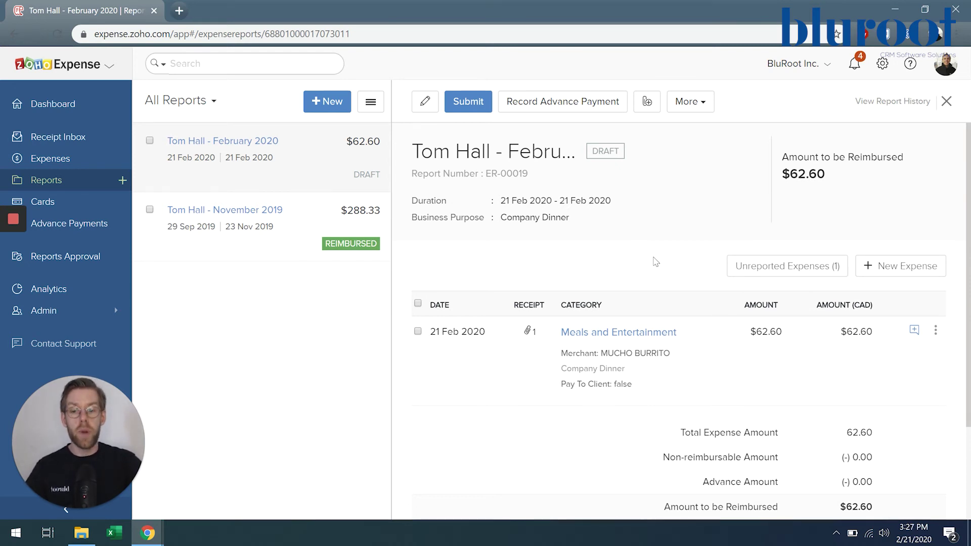
Submit the February 2020 report and confirm sending it to the approver
click(462, 102)
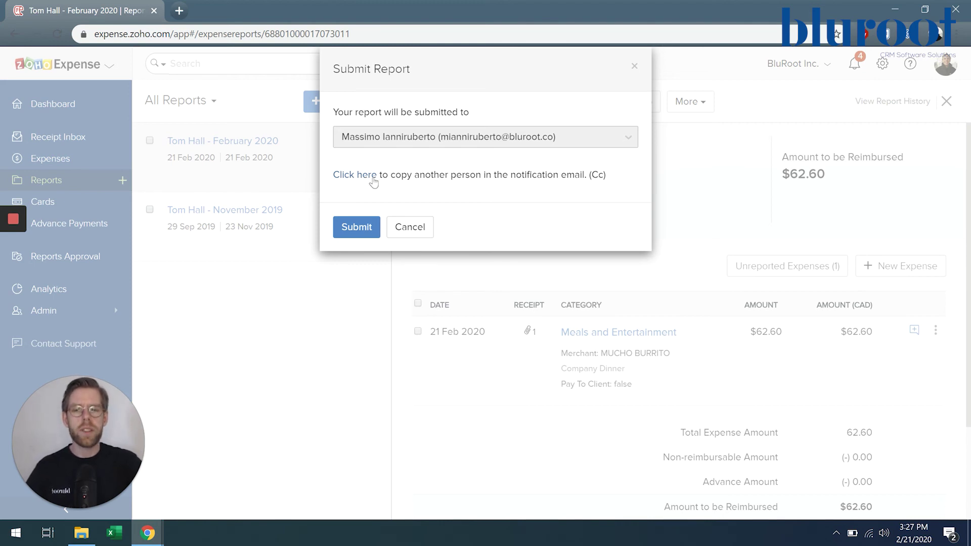
click(362, 228)
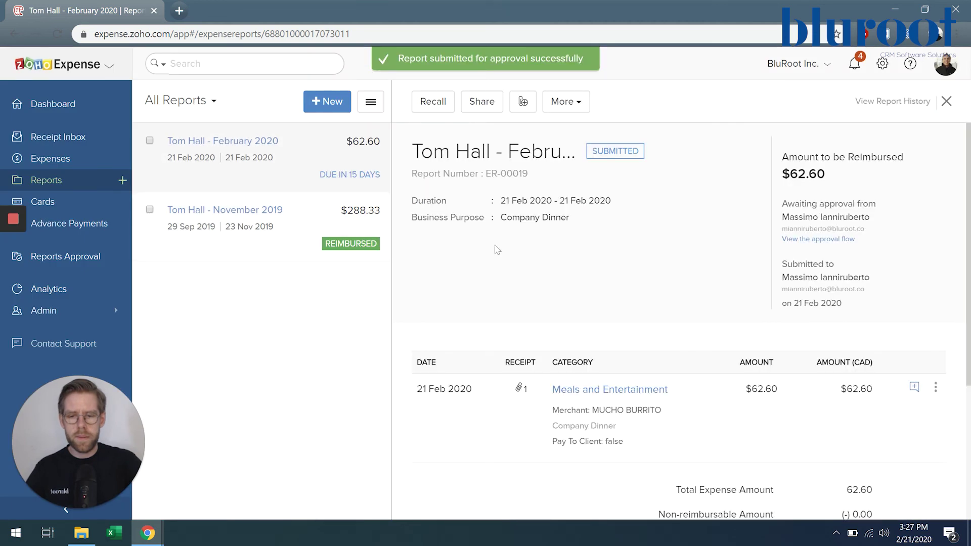